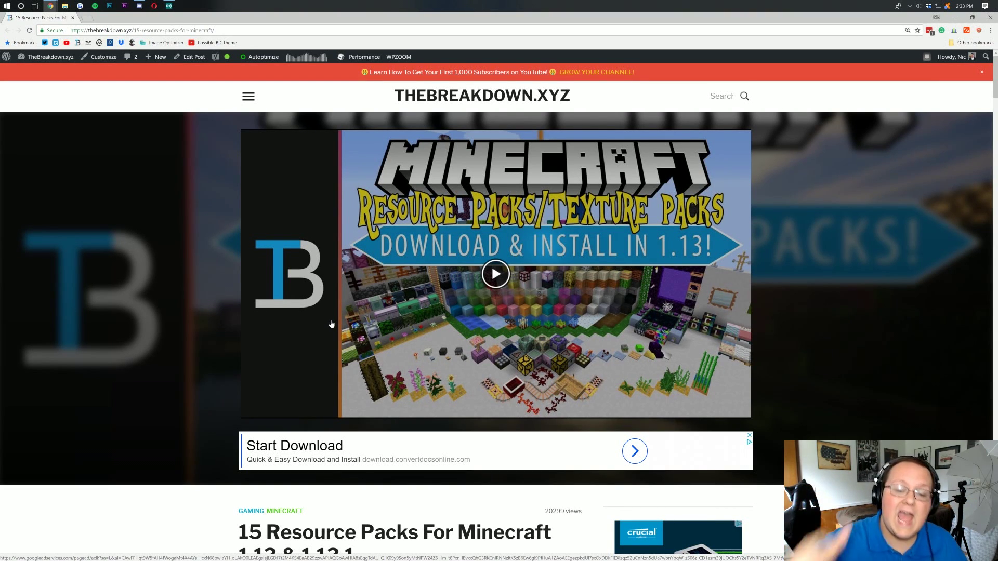
# - Examine the resource pack article's title for the Minecraft versions it covers, highlighting 1.13.1
pyautogui.scroll(-4, 331, 324)
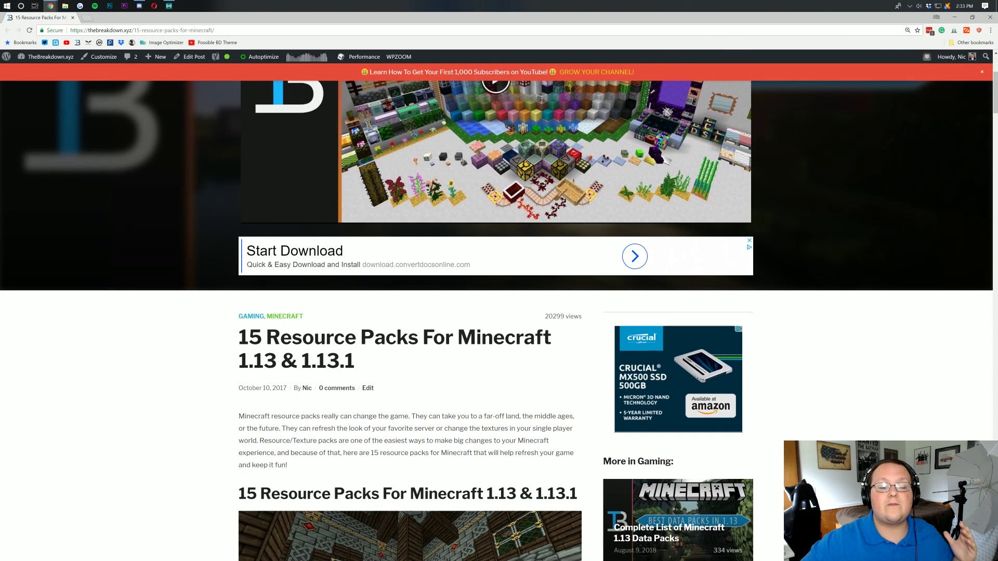
pyautogui.moveTo(368, 371); pyautogui.dragTo(302, 364)
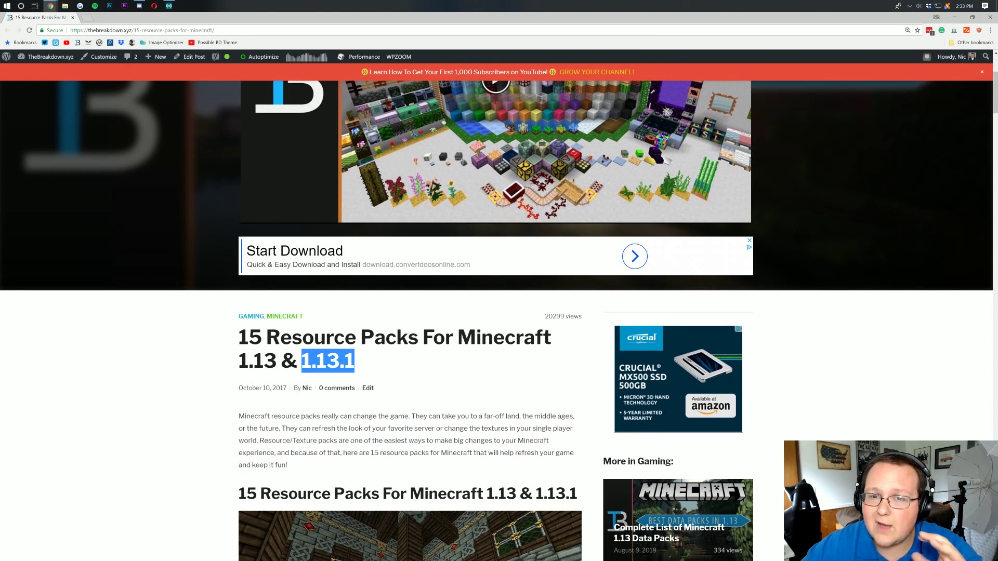
pyautogui.click(443, 377)
pyautogui.scroll(4, 443, 377)
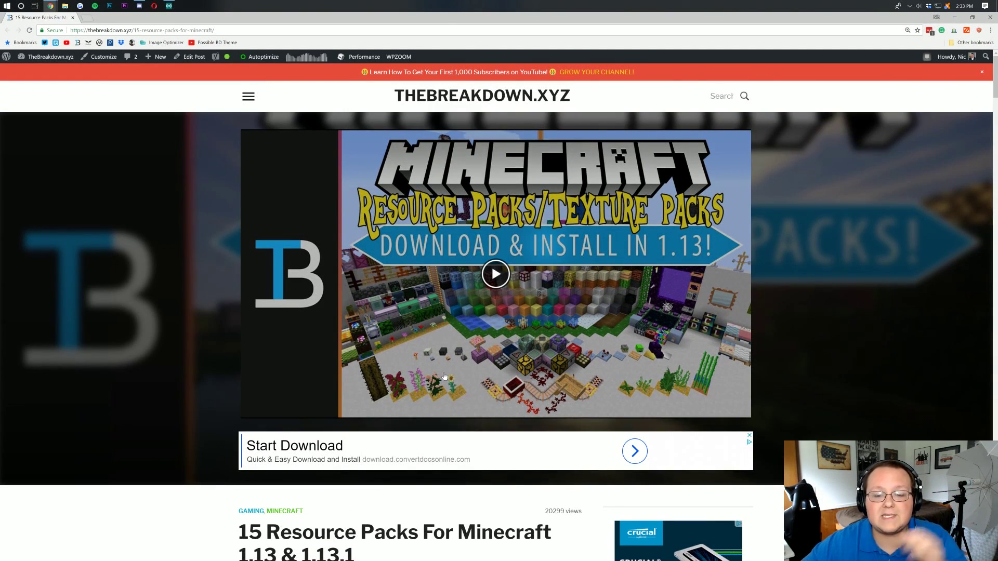
pyautogui.scroll(-4, 445, 376)
pyautogui.scroll(4, 440, 384)
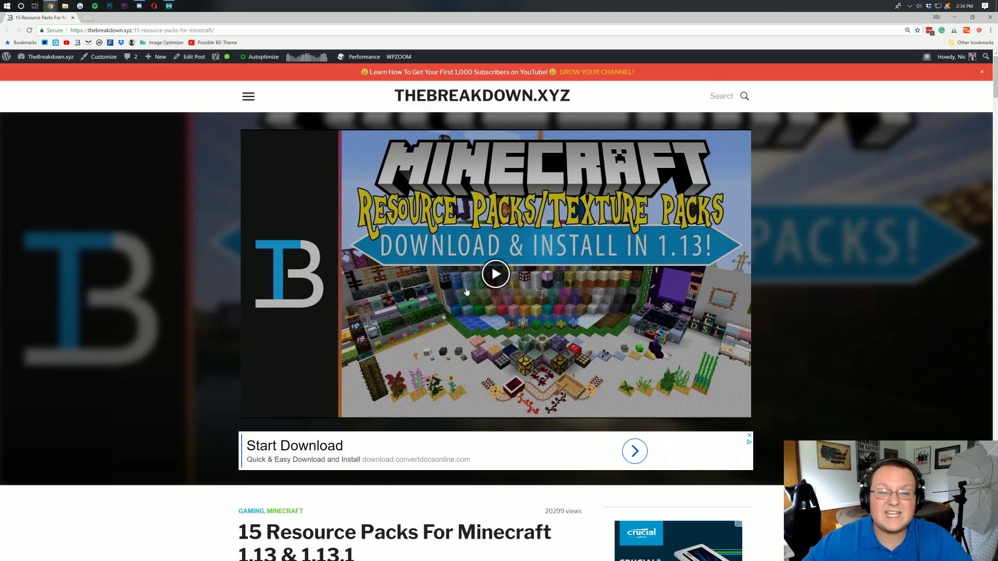
# - Look through the article's numbered resource packs, from Dokucraft Dwarven to R3D Craft, with their pictures and descriptions
pyautogui.scroll(-5, 466, 292)
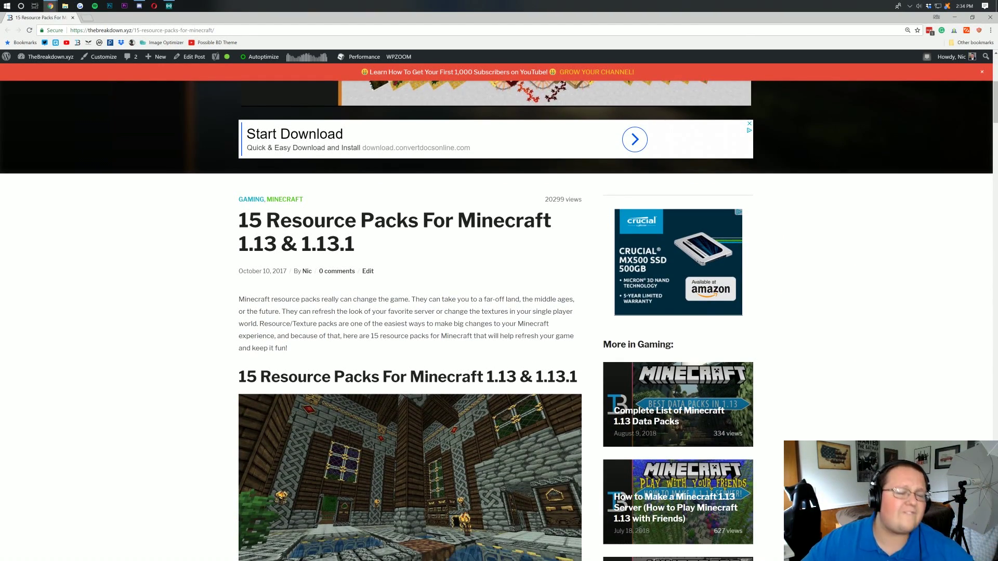
pyautogui.scroll(-5, 314, 225)
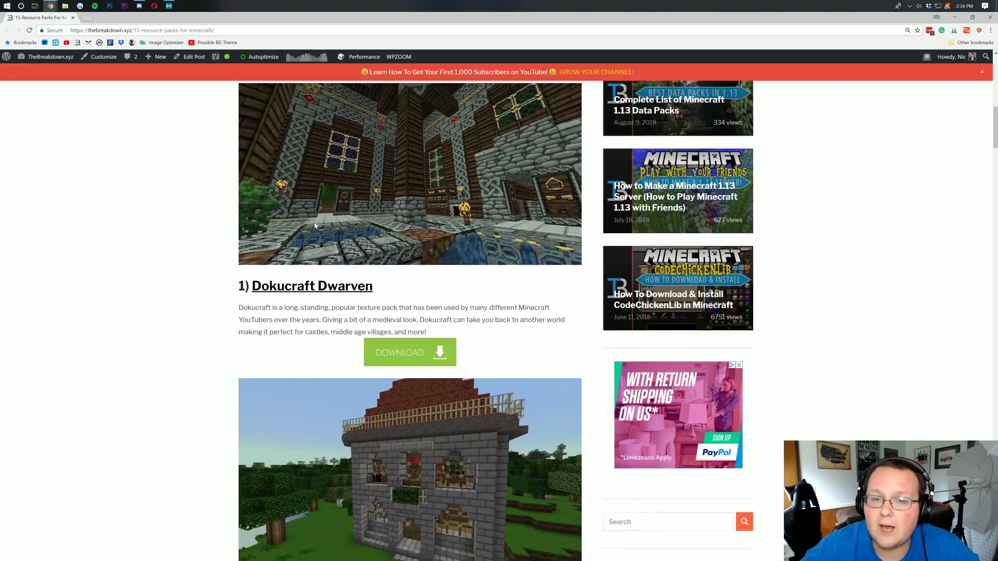
pyautogui.scroll(2, 314, 225)
pyautogui.scroll(-4, 314, 225)
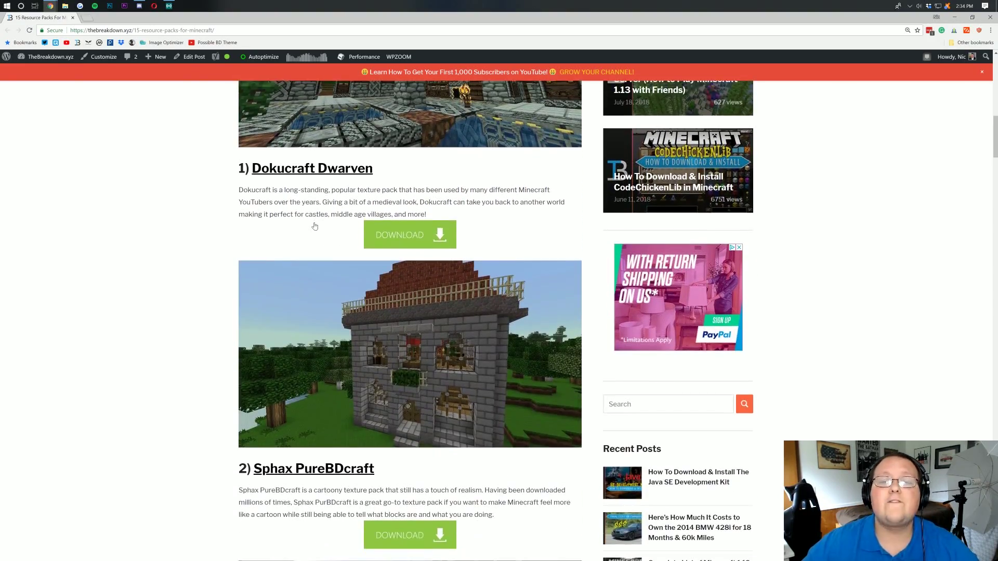
pyautogui.scroll(5, 314, 225)
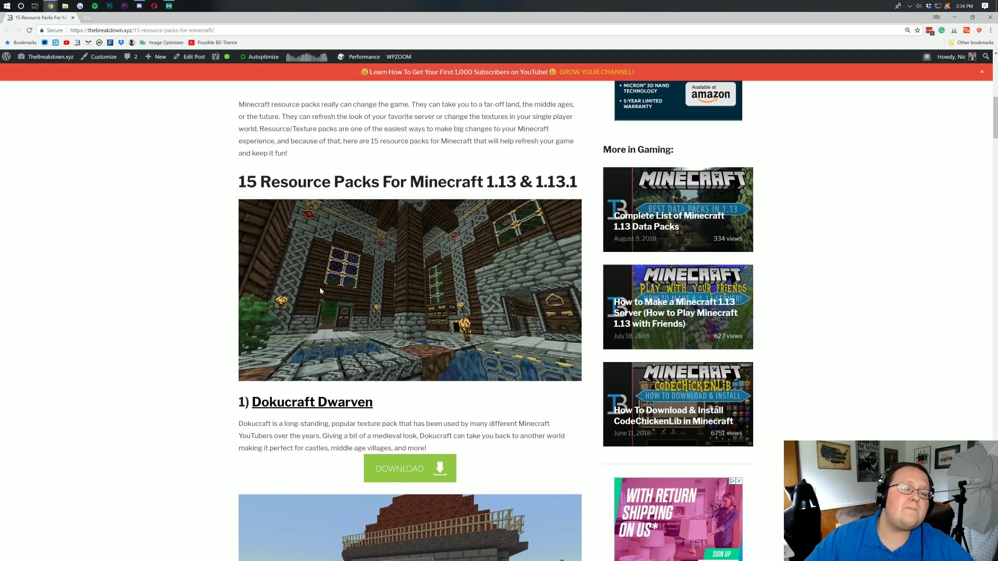
pyautogui.scroll(-11, 371, 263)
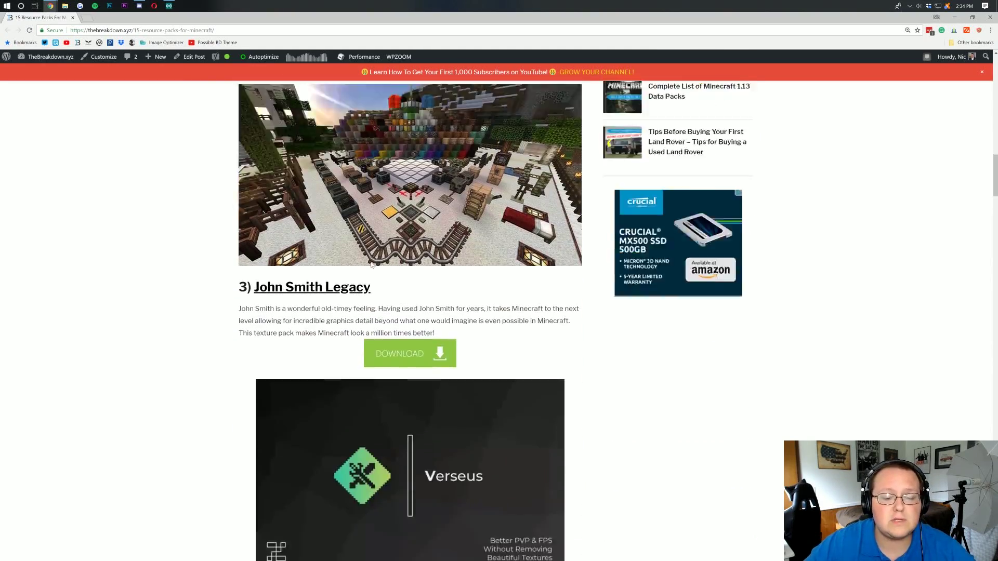
pyautogui.scroll(-5, 371, 264)
pyautogui.scroll(-5, 363, 239)
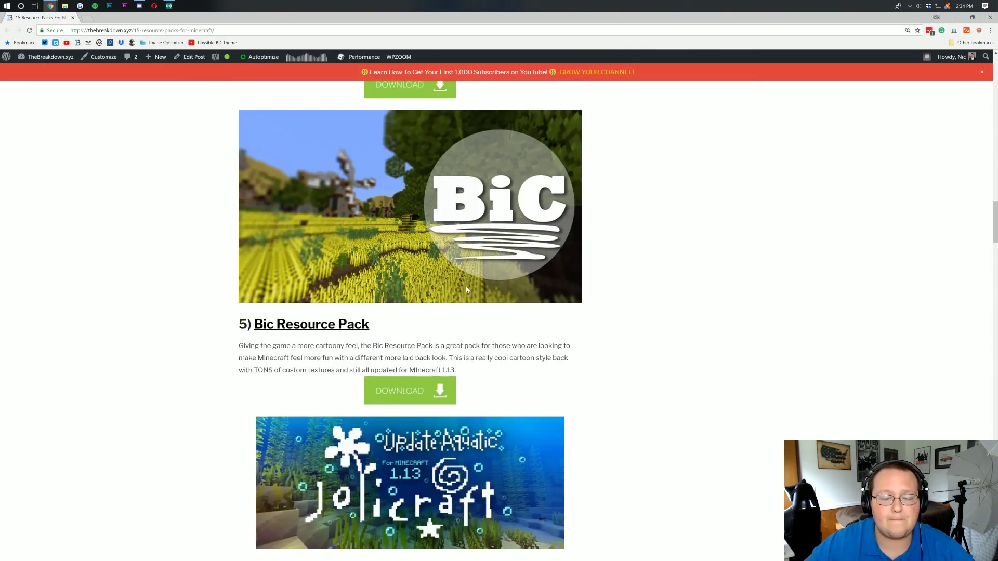
pyautogui.scroll(4, 381, 283)
pyautogui.scroll(-5, 381, 286)
pyautogui.scroll(-5, 381, 286)
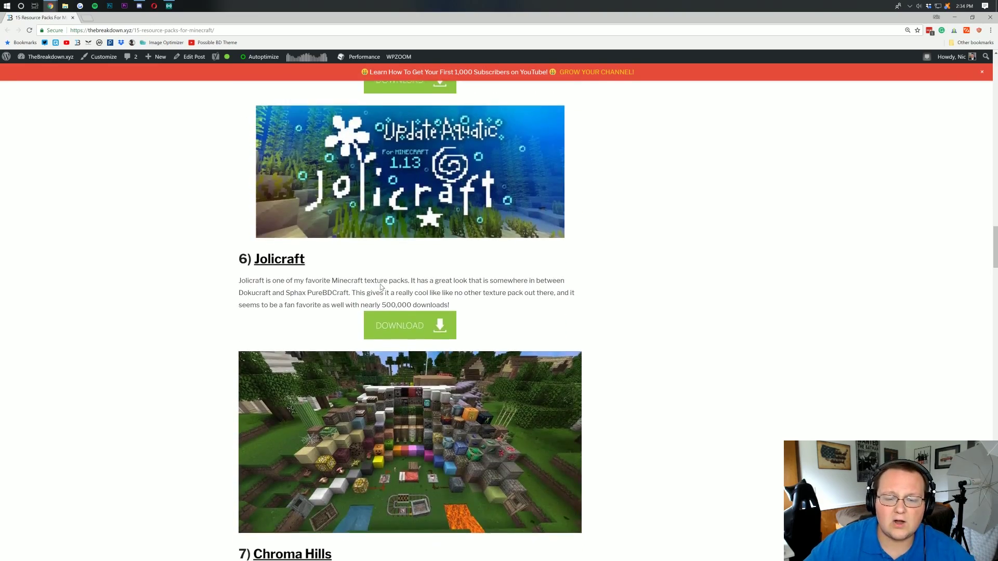
pyautogui.scroll(18, 379, 287)
pyautogui.scroll(-20, 377, 287)
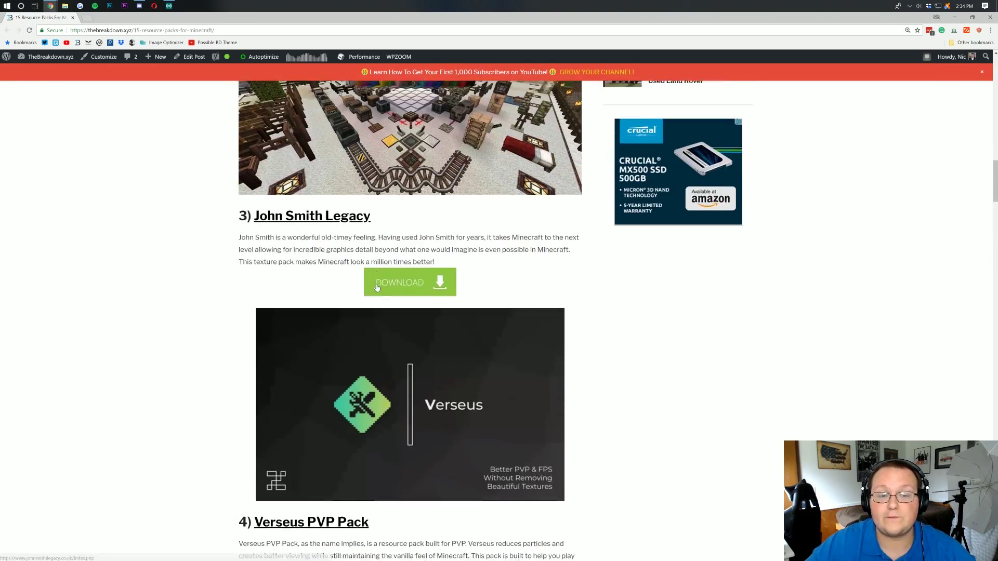
pyautogui.scroll(-18, 378, 277)
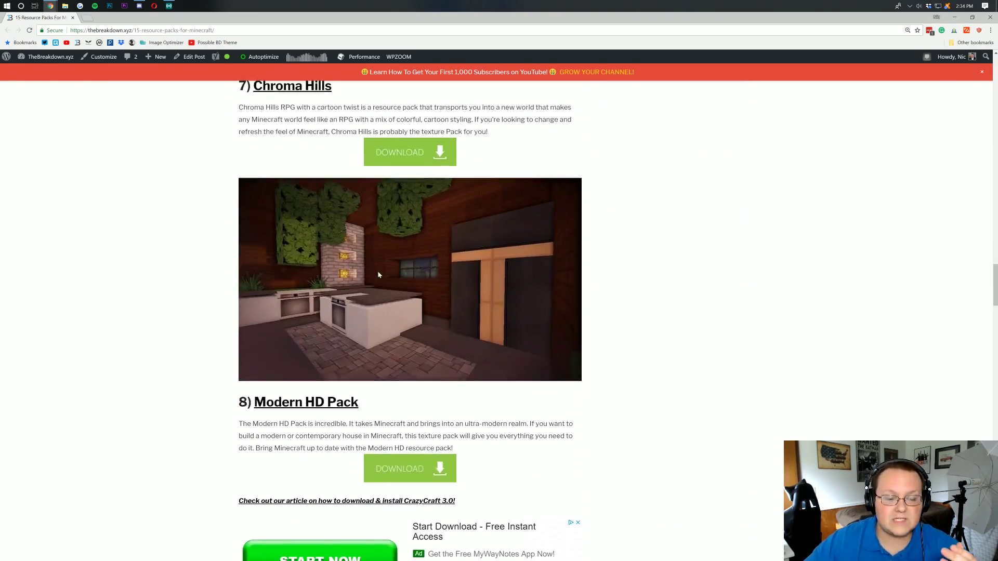
pyautogui.scroll(-16, 377, 274)
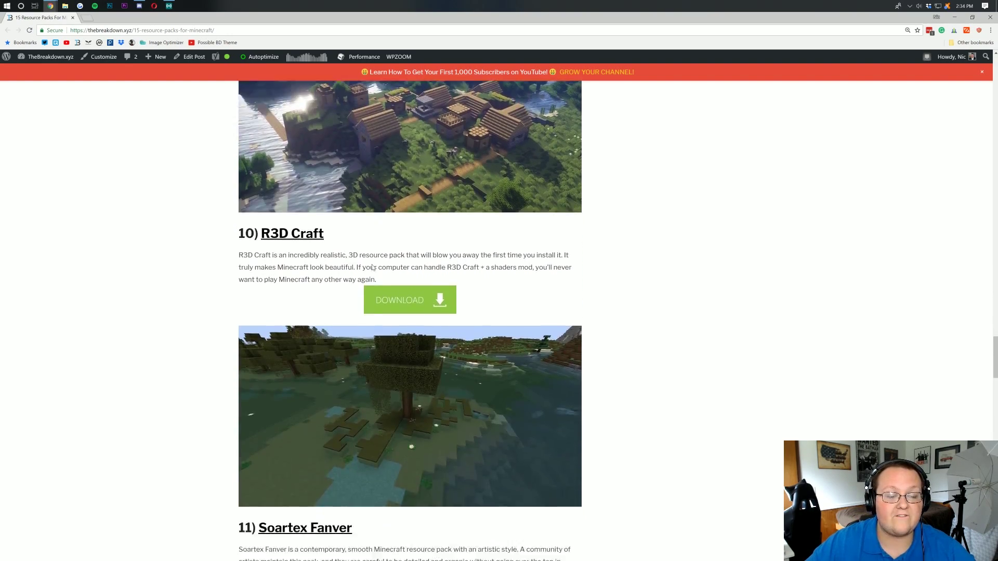
# - Download the Faithful resource pack for Minecraft 1.13 from the article's link and move its zip to an open spot on the desktop
pyautogui.scroll(4, 343, 249)
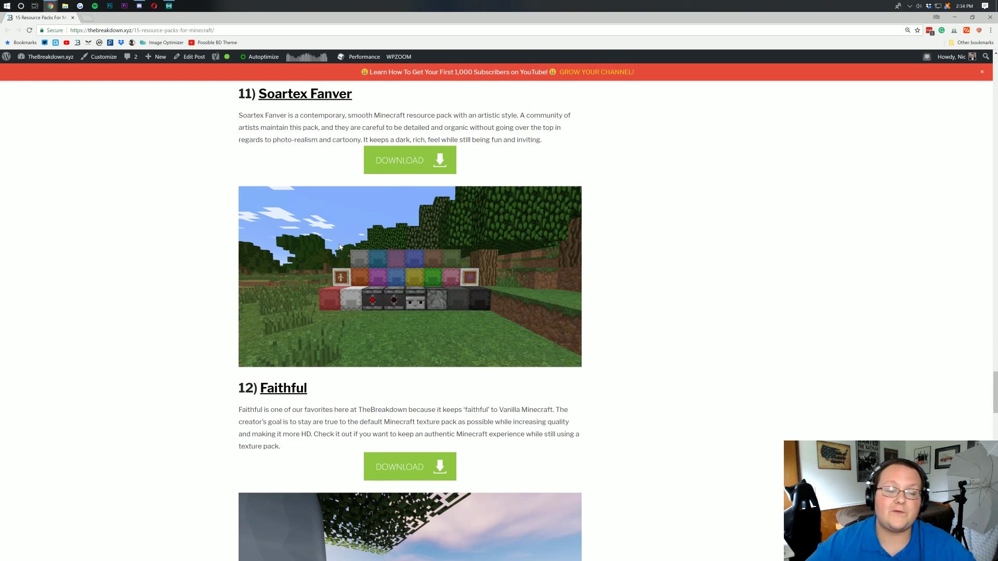
pyautogui.scroll(-2, 431, 379)
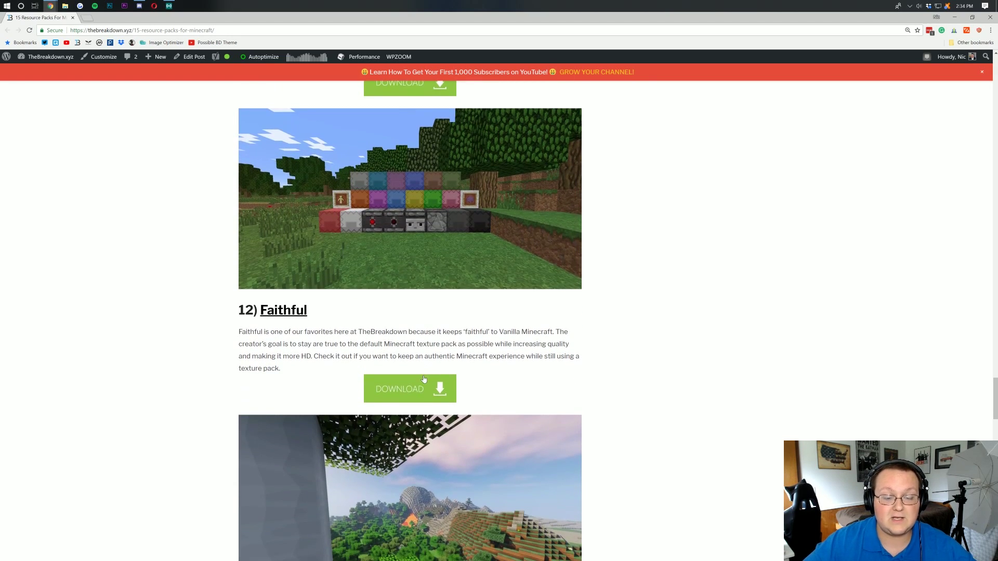
pyautogui.click(385, 389)
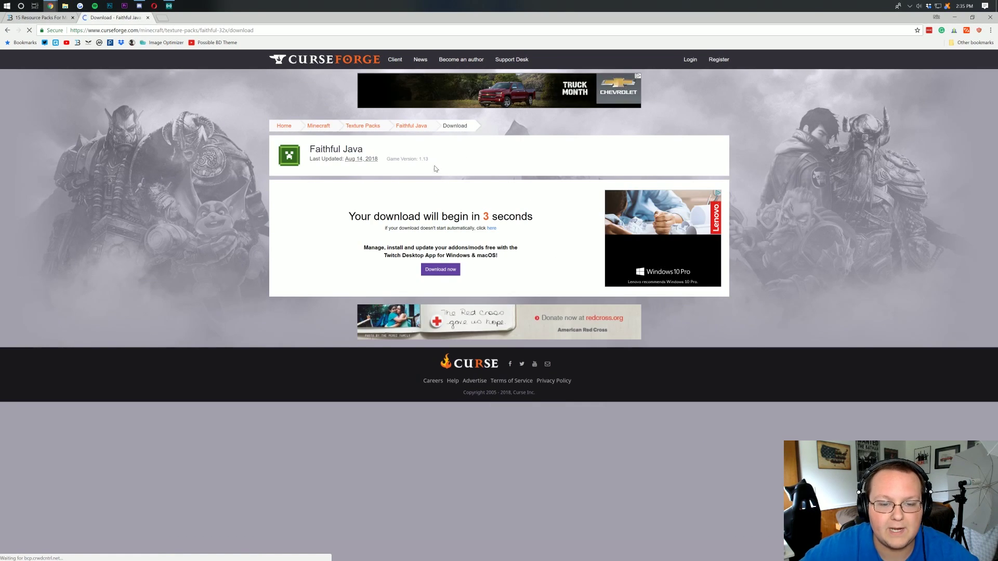
pyautogui.moveTo(429, 159); pyautogui.dragTo(411, 159)
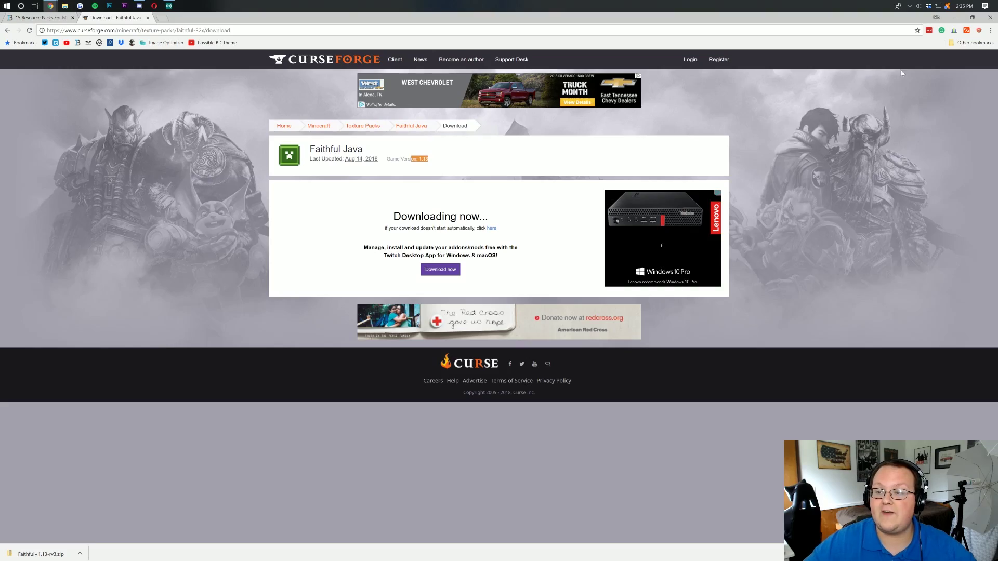
pyautogui.click(954, 17)
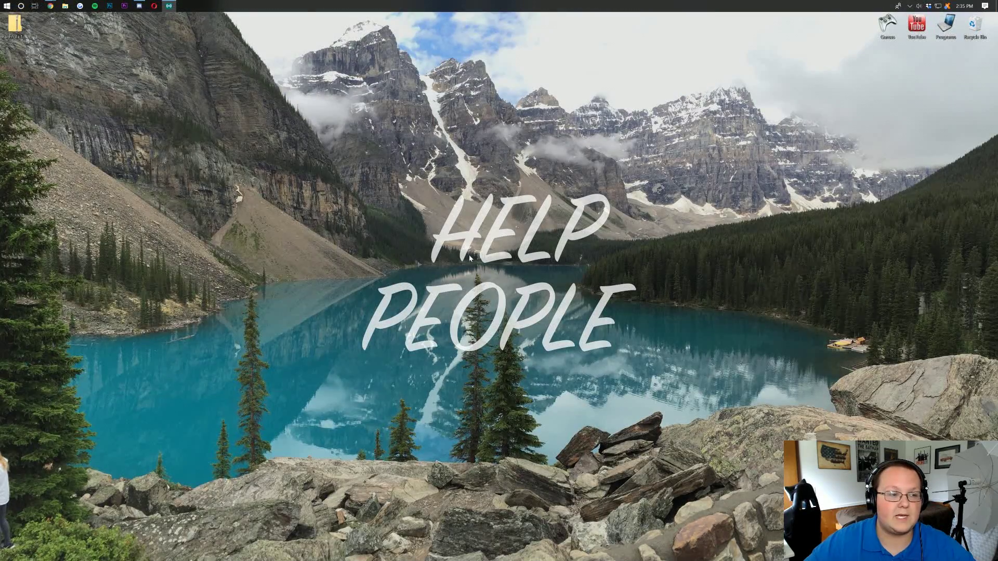
pyautogui.moveTo(23, 26); pyautogui.dragTo(484, 128)
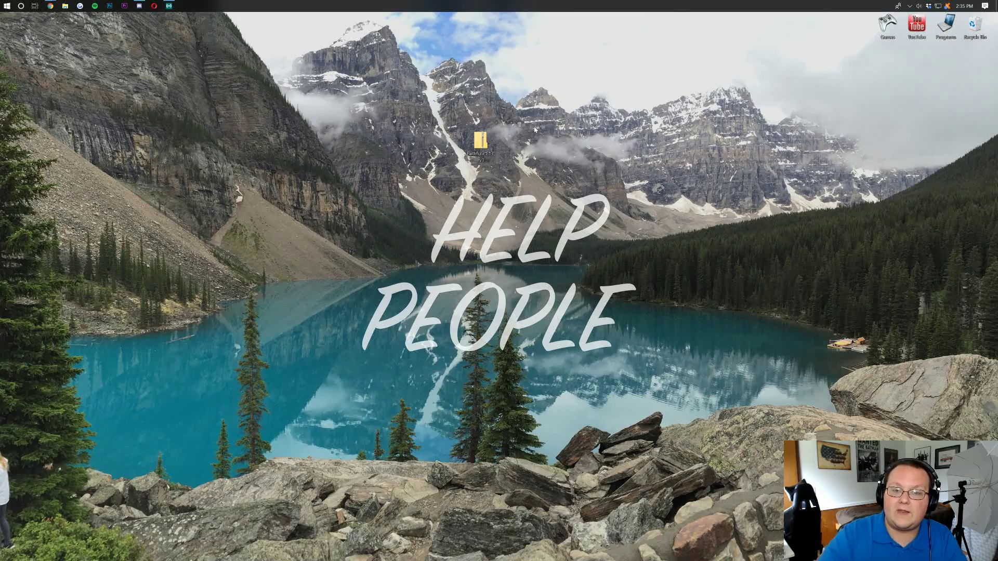
# - Check the Downloads folder for the resource pack file and close the folder again
pyautogui.press('super+r')
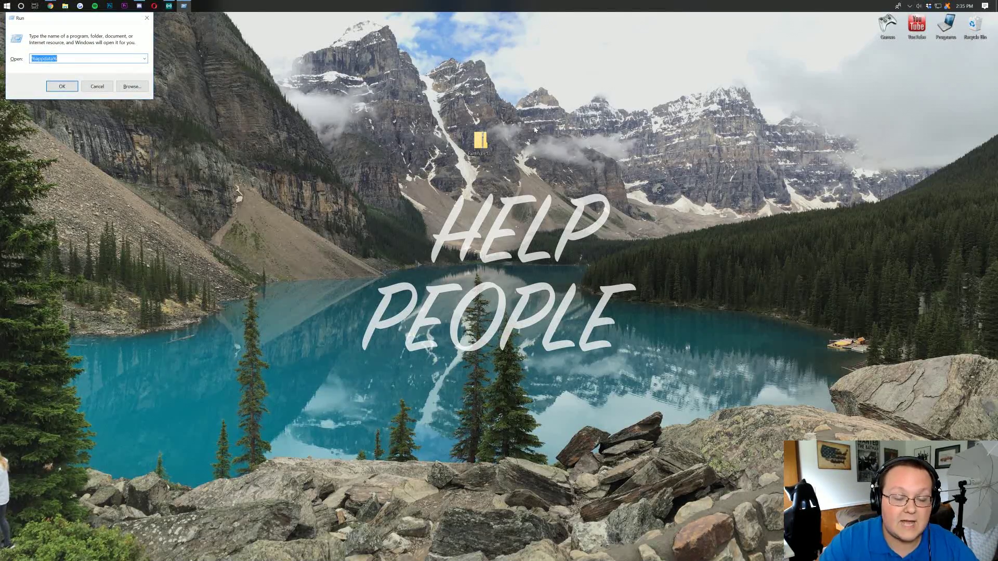
pyautogui.write('downloads')
pyautogui.press('Return')
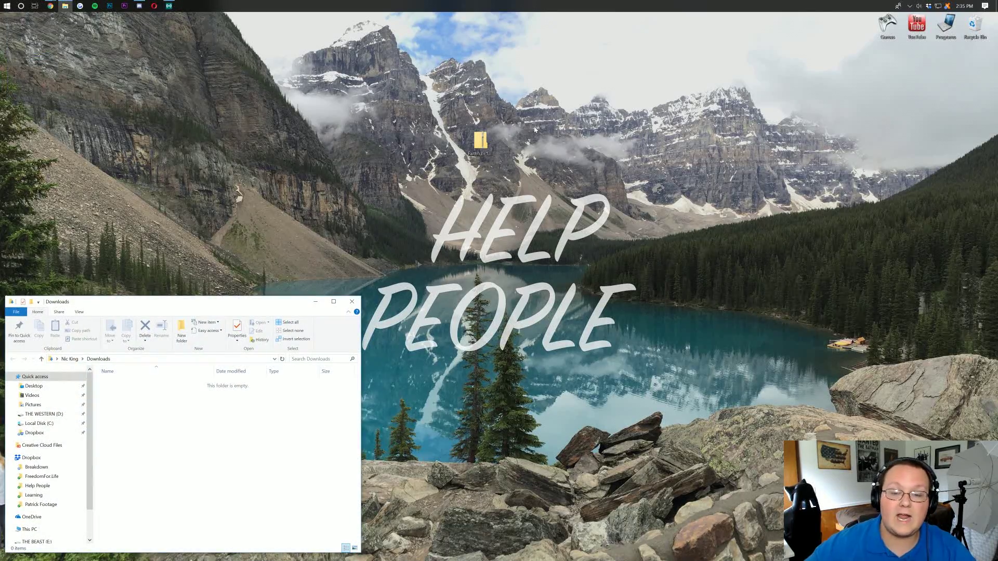
pyautogui.moveTo(223, 308); pyautogui.dragTo(535, 196)
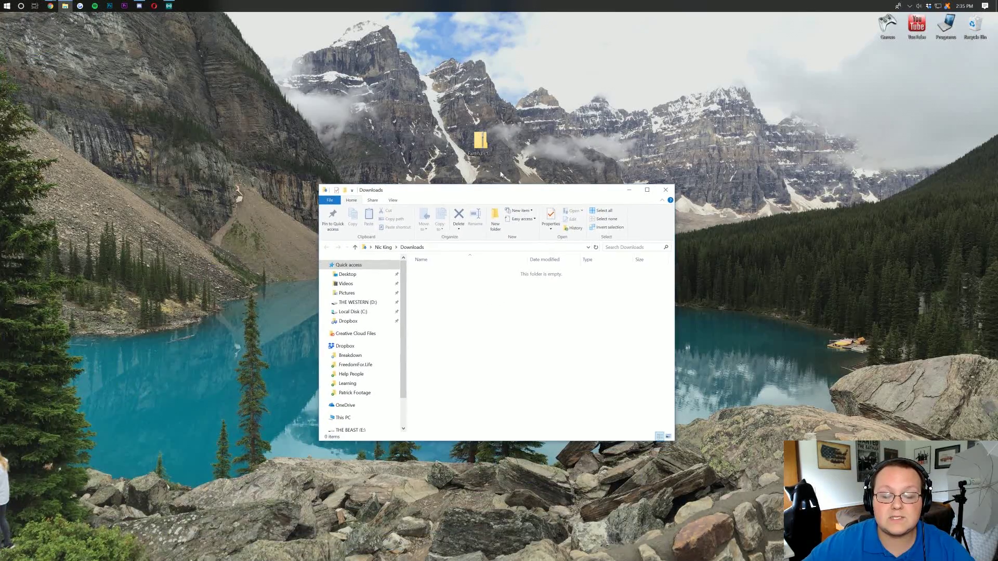
pyautogui.moveTo(481, 142)
pyautogui.mouseDown()
pyautogui.moveTo(509, 229)
pyautogui.moveTo(478, 290)
pyautogui.moveTo(428, 279)
pyautogui.moveTo(474, 133)
pyautogui.moveTo(488, 131)
pyautogui.mouseUp()
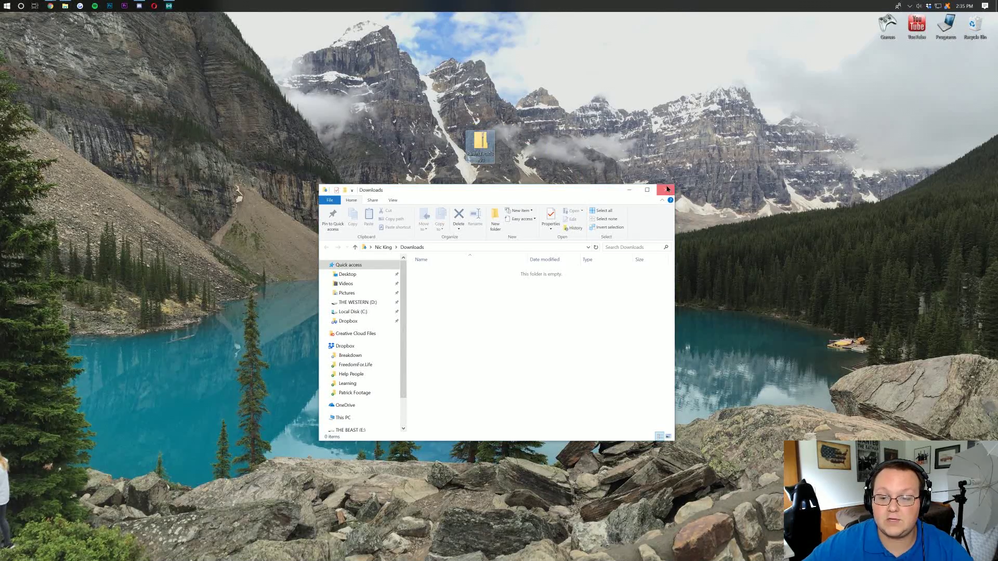
pyautogui.click(665, 189)
# - Launch Minecraft 1.13.1 from the Games folder and move its window below the Faithful zip on the desktop
pyautogui.doubleClick(892, 22)
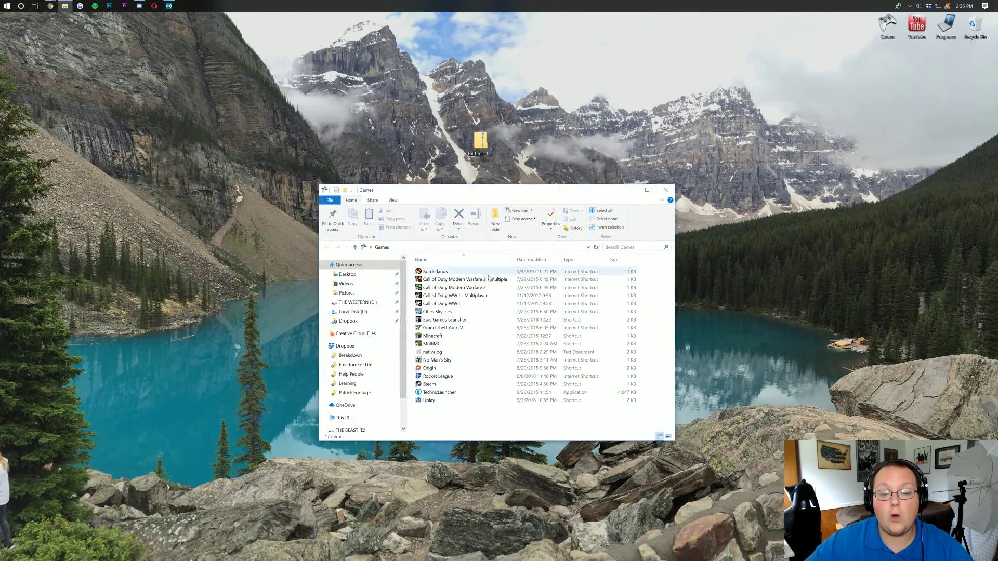
pyautogui.doubleClick(455, 337)
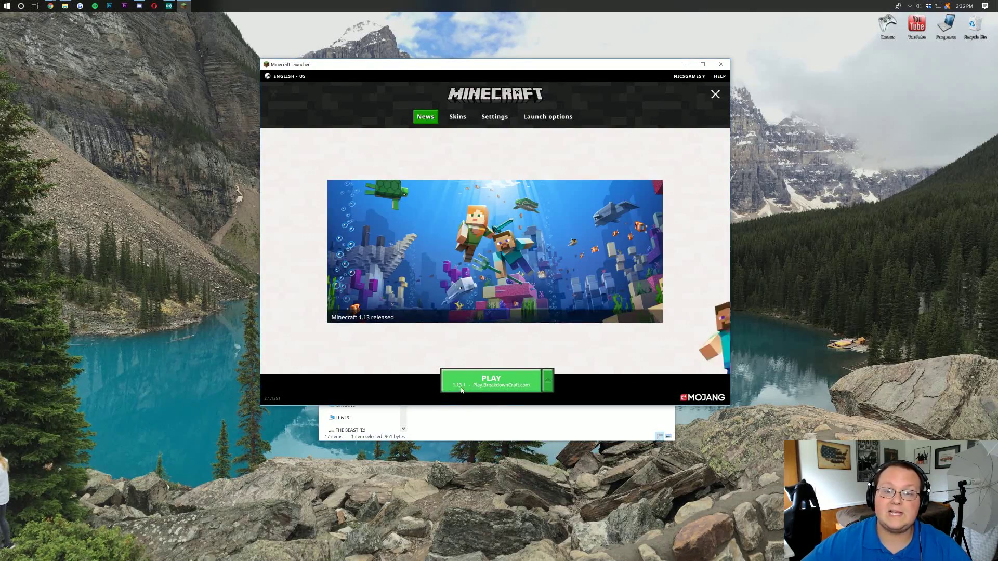
pyautogui.click(468, 391)
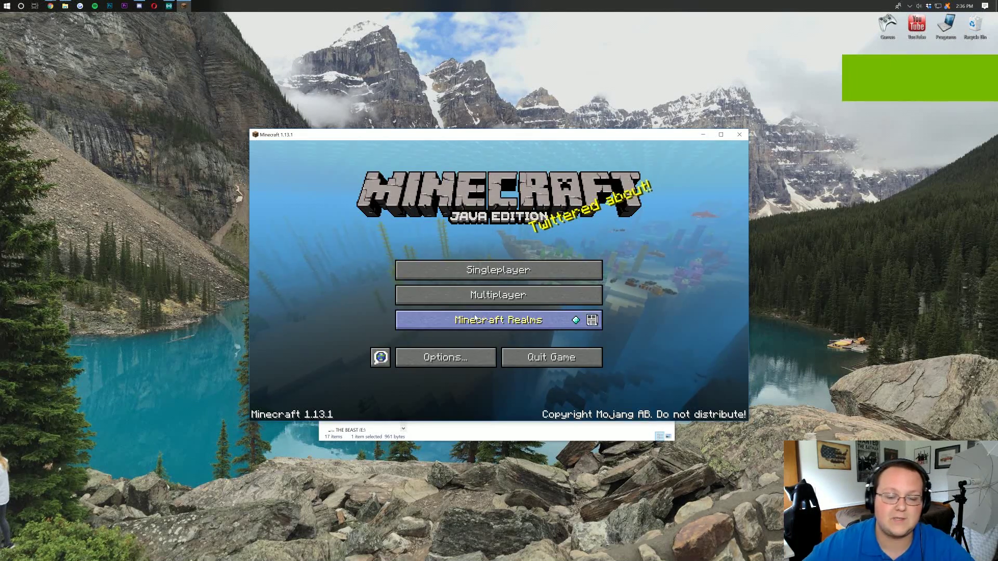
pyautogui.moveTo(508, 138)
pyautogui.mouseDown()
pyautogui.moveTo(509, 163)
pyautogui.moveTo(498, 126)
pyautogui.mouseUp()
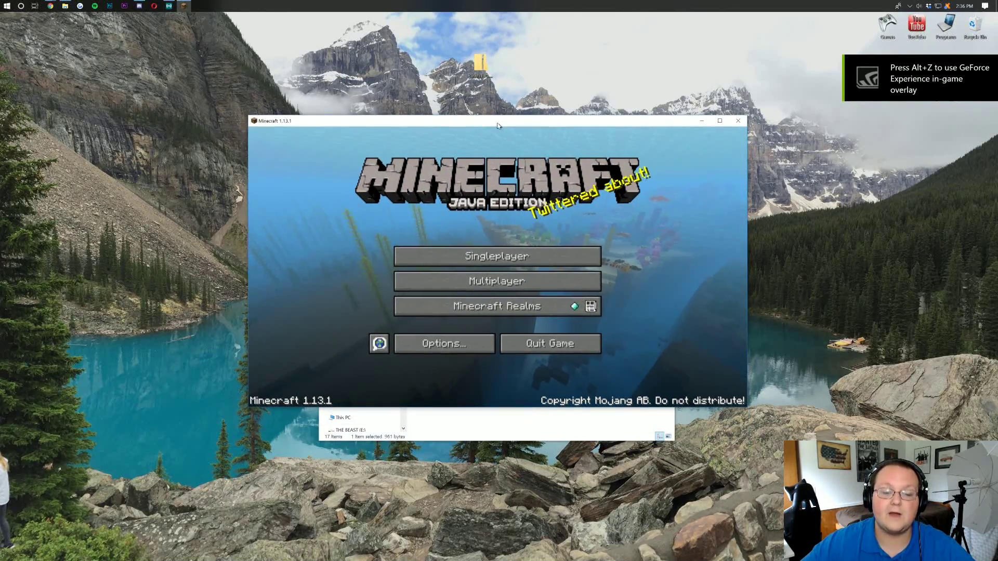
# - Copy the Faithful+1.13-rv3 zip into Minecraft's resource pack folder and reload the list of available resource packs
pyautogui.click(463, 344)
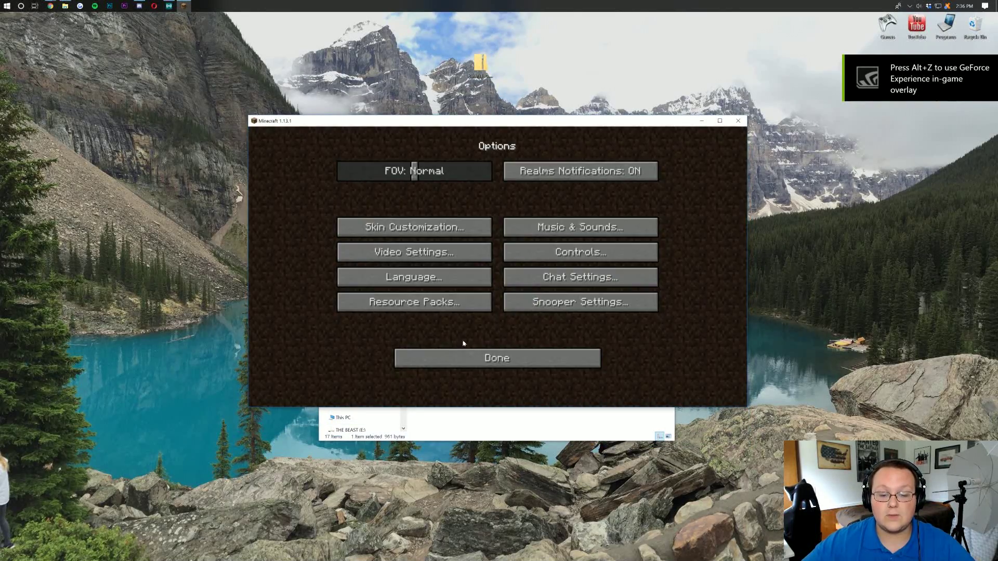
pyautogui.click(408, 310)
pyautogui.click(405, 363)
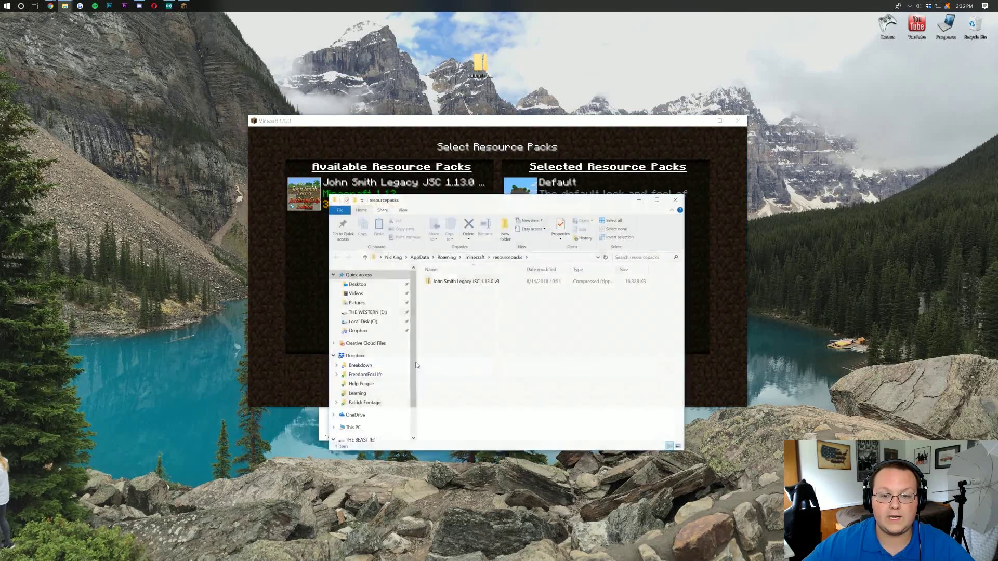
pyautogui.click(479, 57)
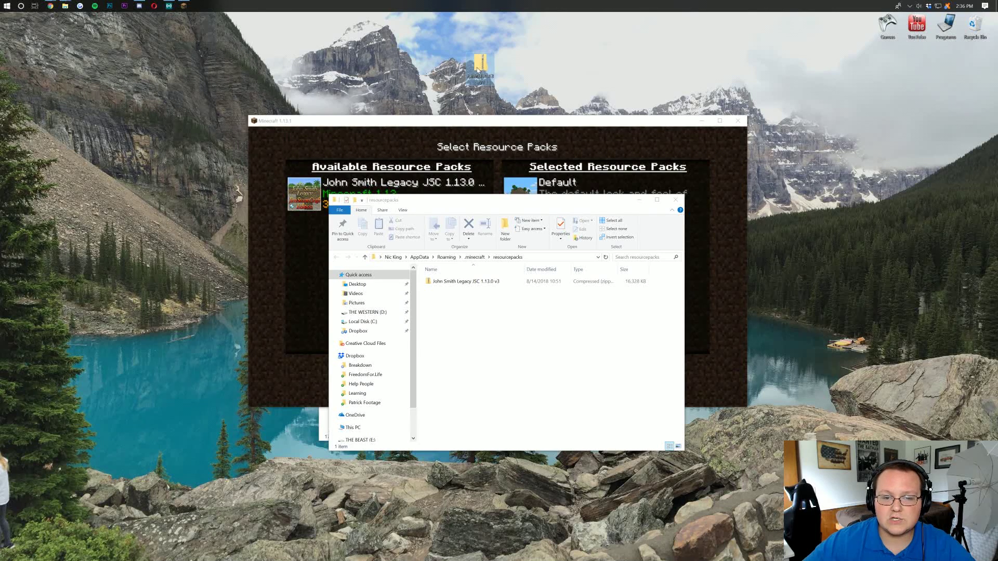
pyautogui.moveTo(477, 69); pyautogui.dragTo(459, 349)
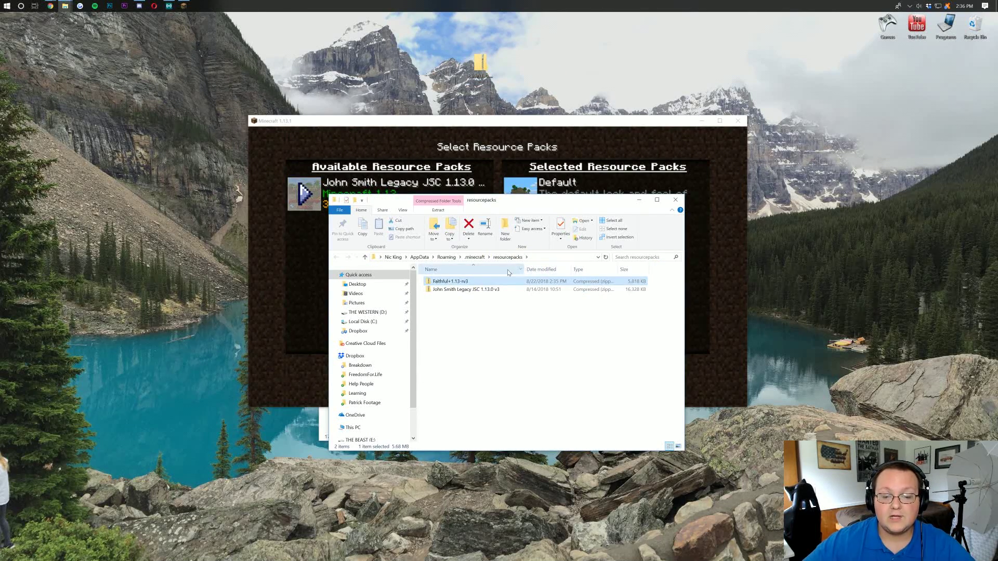
pyautogui.click(675, 199)
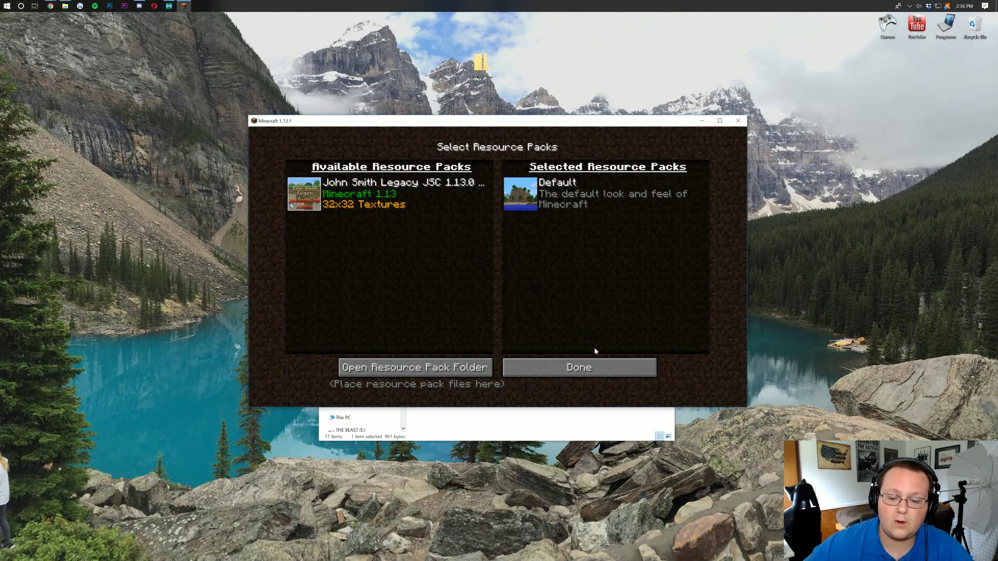
pyautogui.click(594, 364)
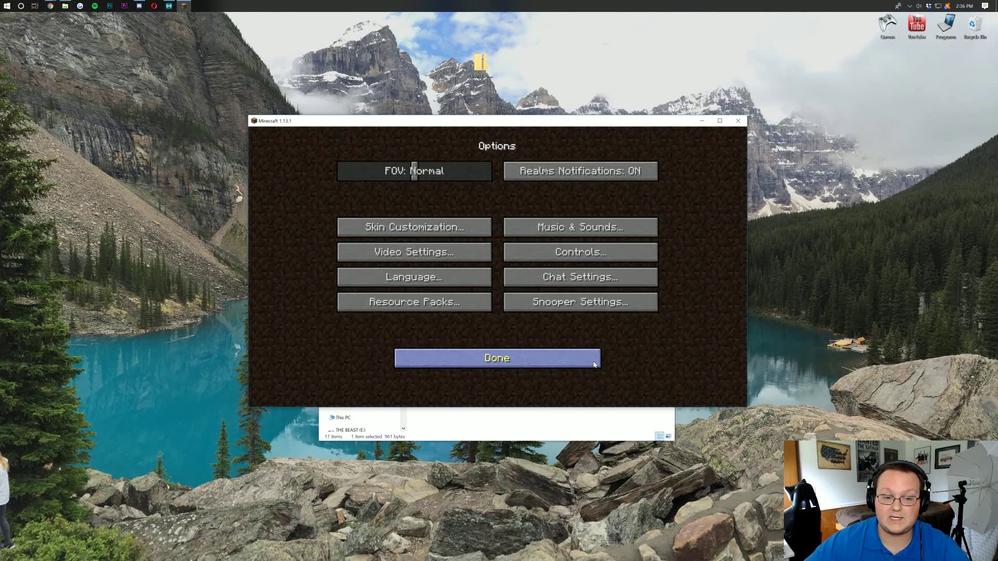
pyautogui.click(395, 302)
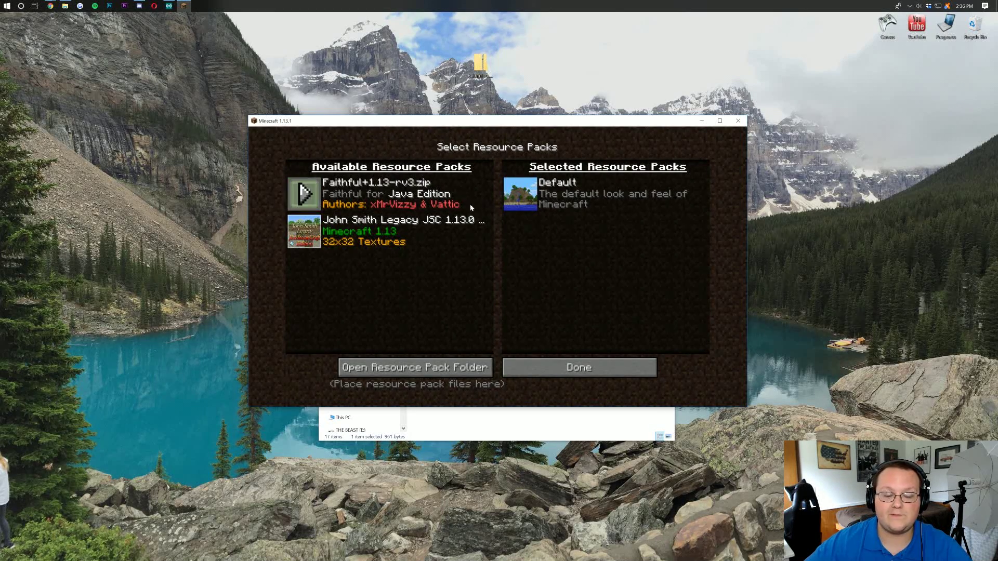
# - Activate only the Faithful+1.13-rv3 resource pack above Default, leaving John Smith Legacy unselected, and return to the title screen
pyautogui.click(304, 196)
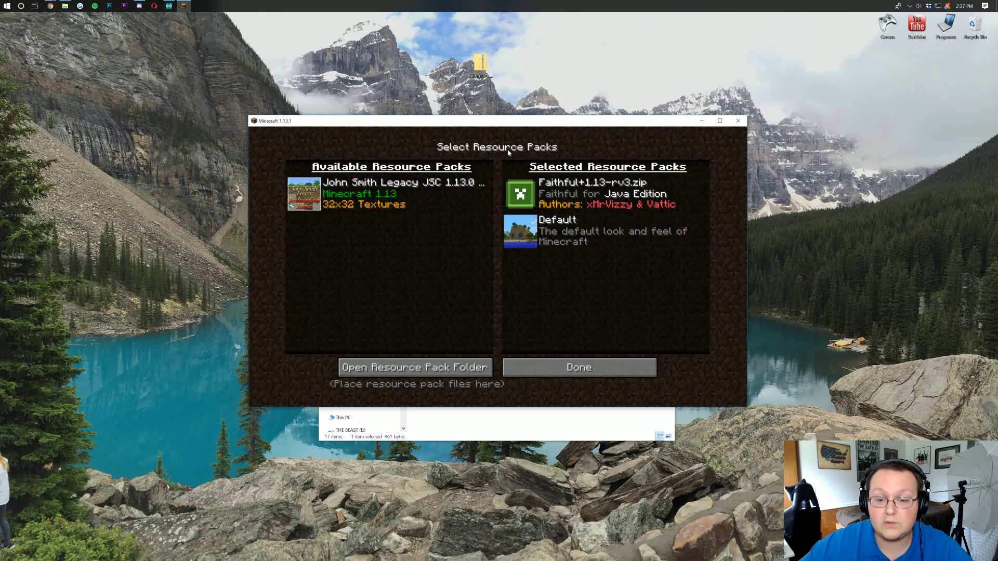
pyautogui.click(306, 194)
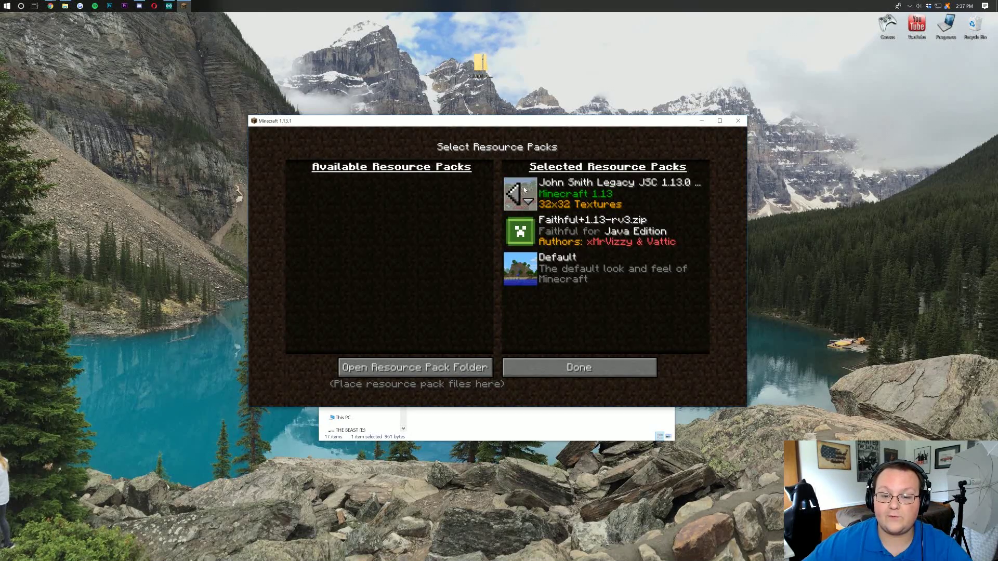
pyautogui.click(514, 194)
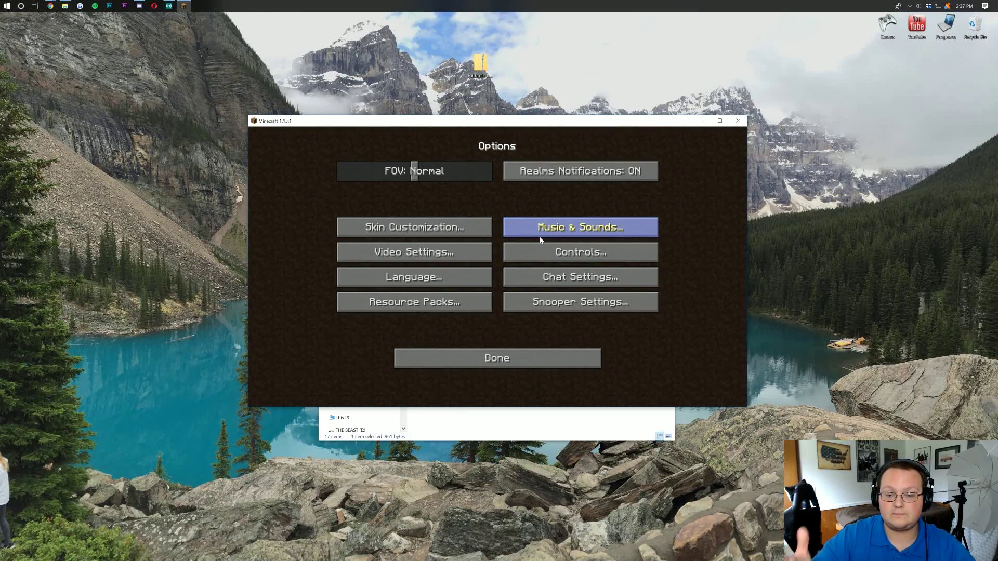
pyautogui.click(544, 358)
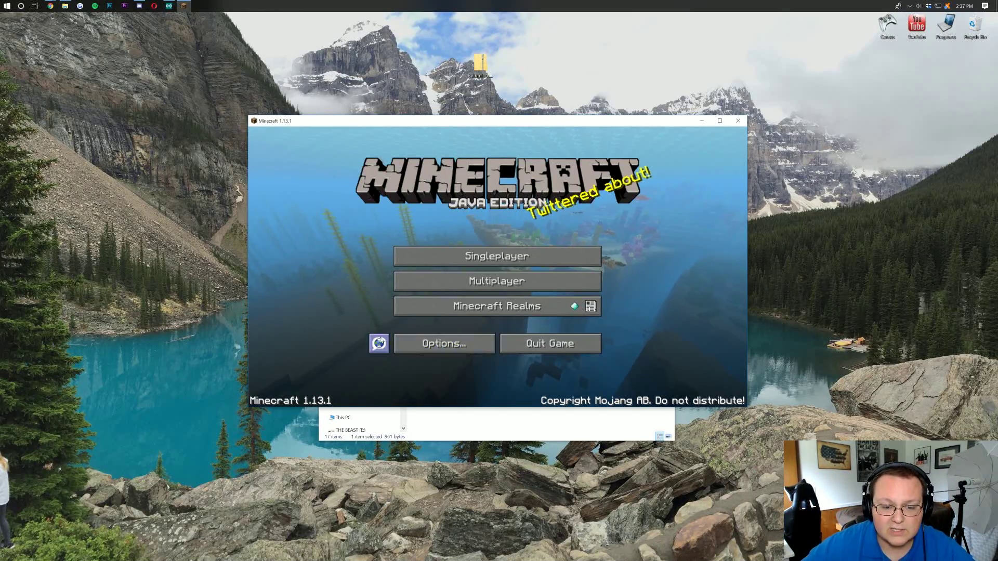
# - Load the singleplayer survival world named "world" in version 1.13.1 without making a backup
pyautogui.click(495, 251)
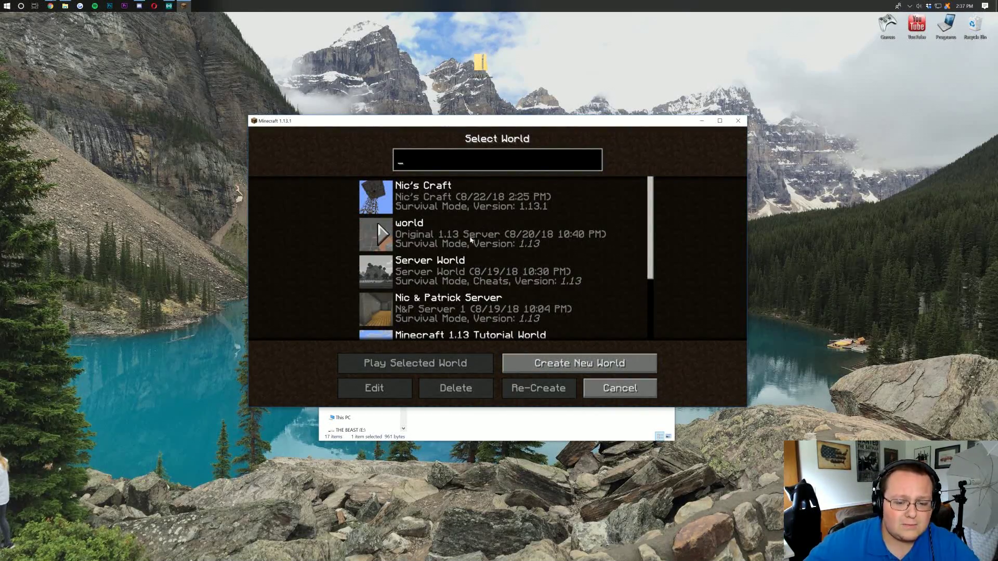
pyautogui.scroll(-1, 450, 262)
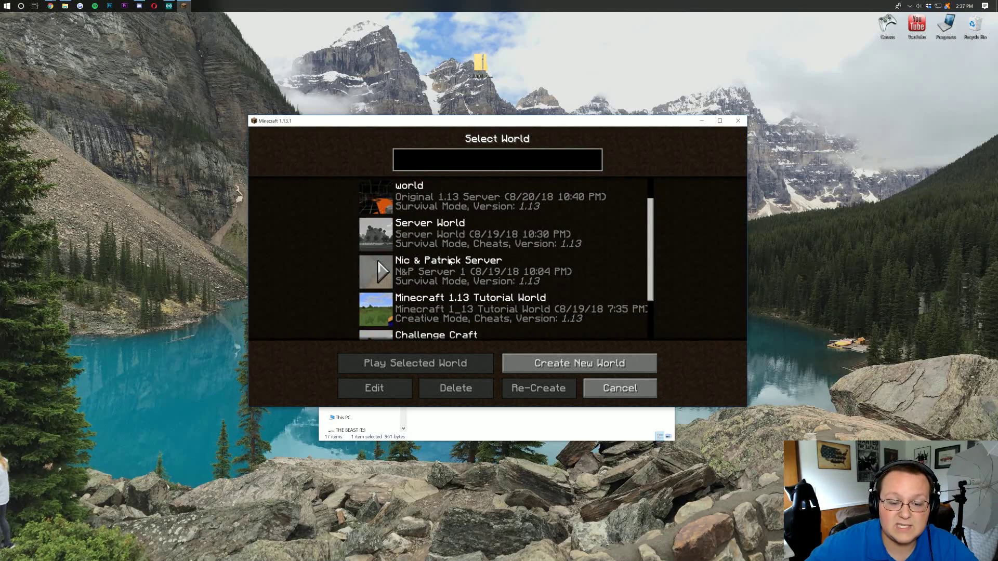
pyautogui.scroll(2, 449, 265)
pyautogui.doubleClick(435, 244)
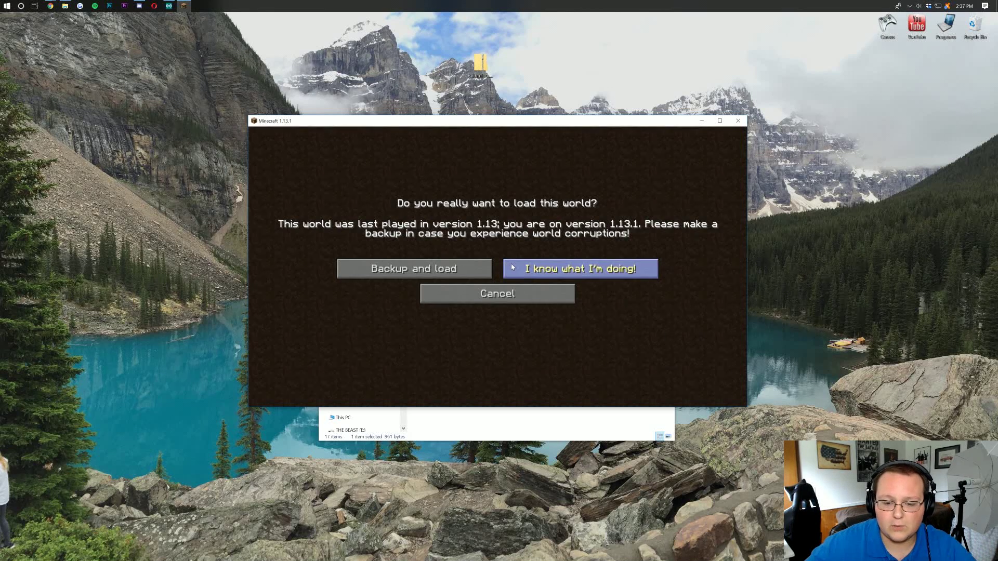
pyautogui.click(526, 269)
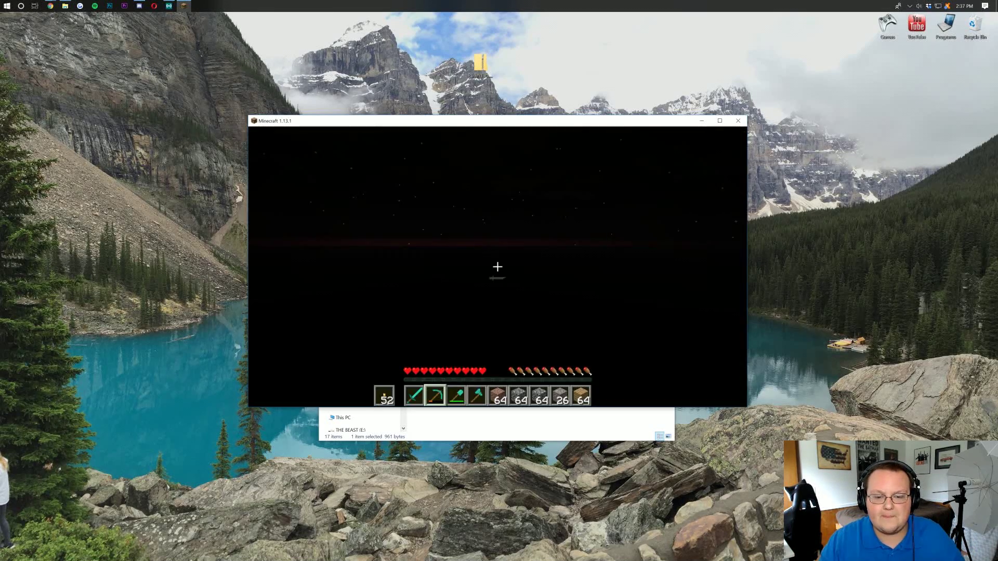
# - Select the diamond axe and try to switch to creative mode with the command /gamemode creative
pyautogui.scroll(-1, 497, 267)
pyautogui.scroll(-2, 497, 267)
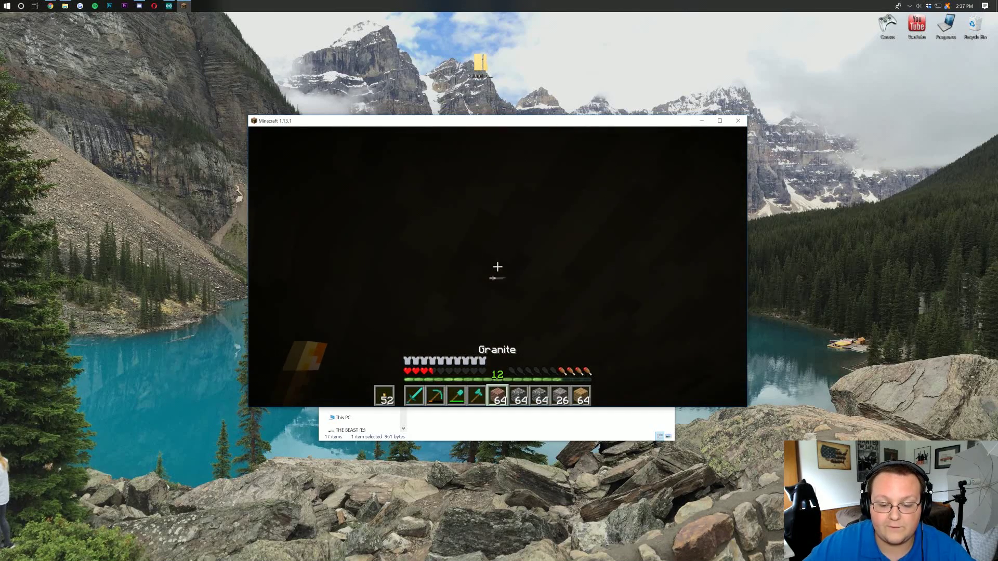
pyautogui.scroll(1, 498, 266)
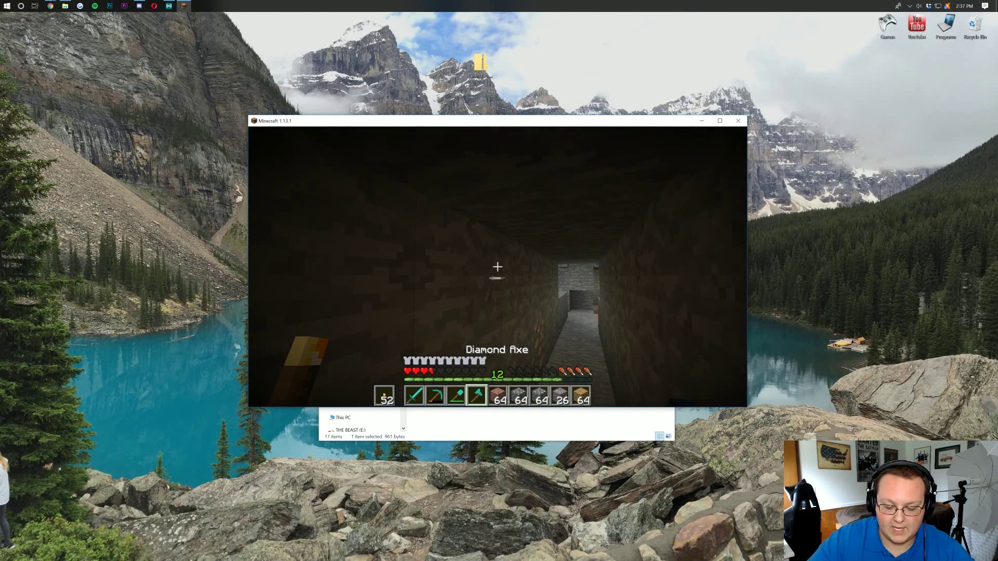
pyautogui.press('/')
pyautogui.write('gamemode c')
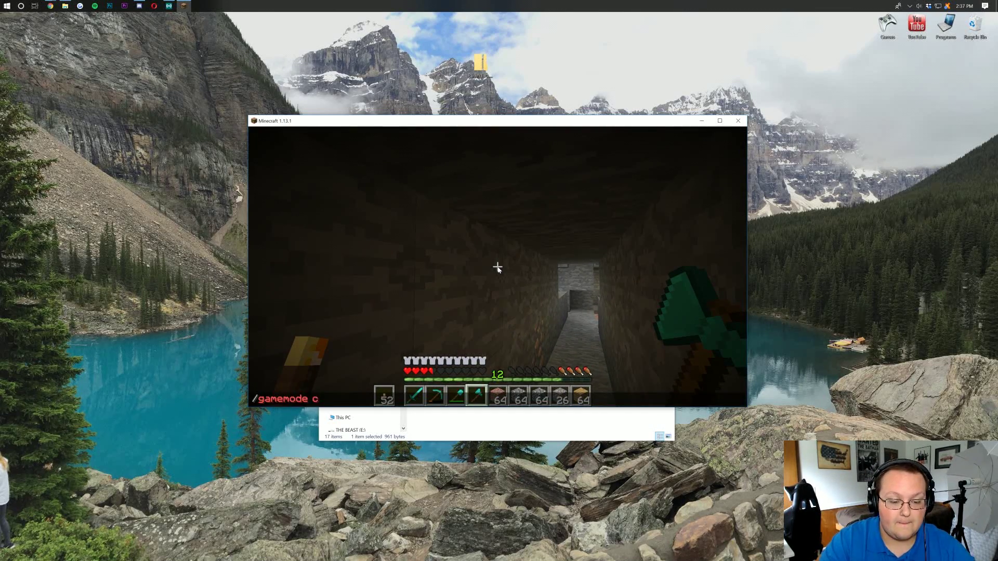
pyautogui.write('reat')
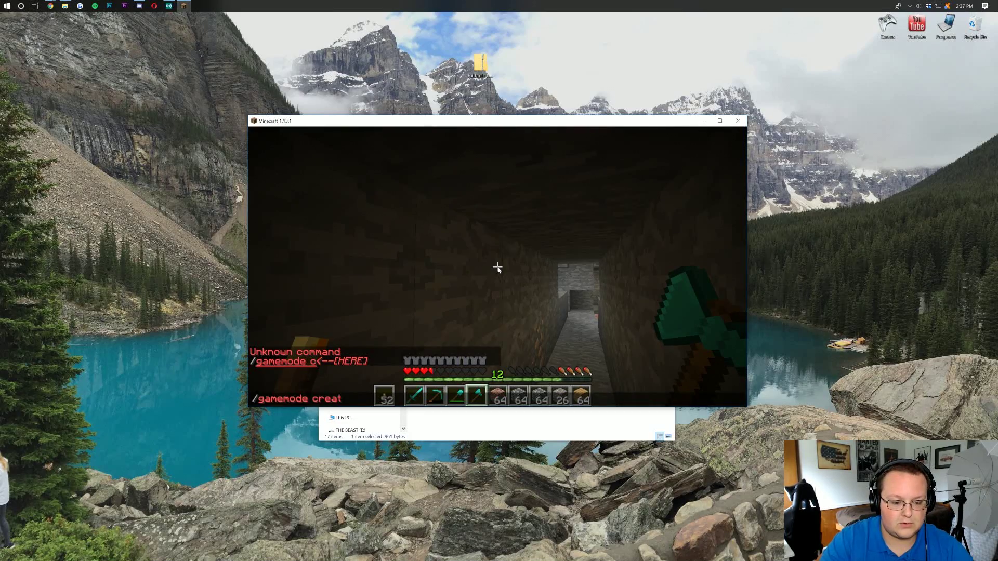
pyautogui.write('ive')
pyautogui.press('Return')
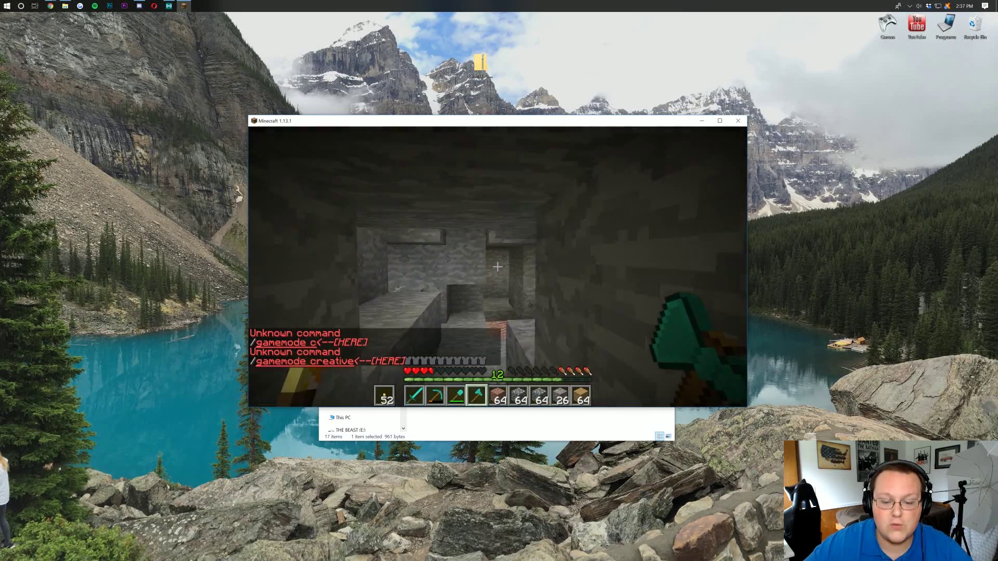
# - Walk forward through the torch-lit stone tunnel to examine the Faithful textures in the world
pyautogui.scroll(-2, 497, 266)
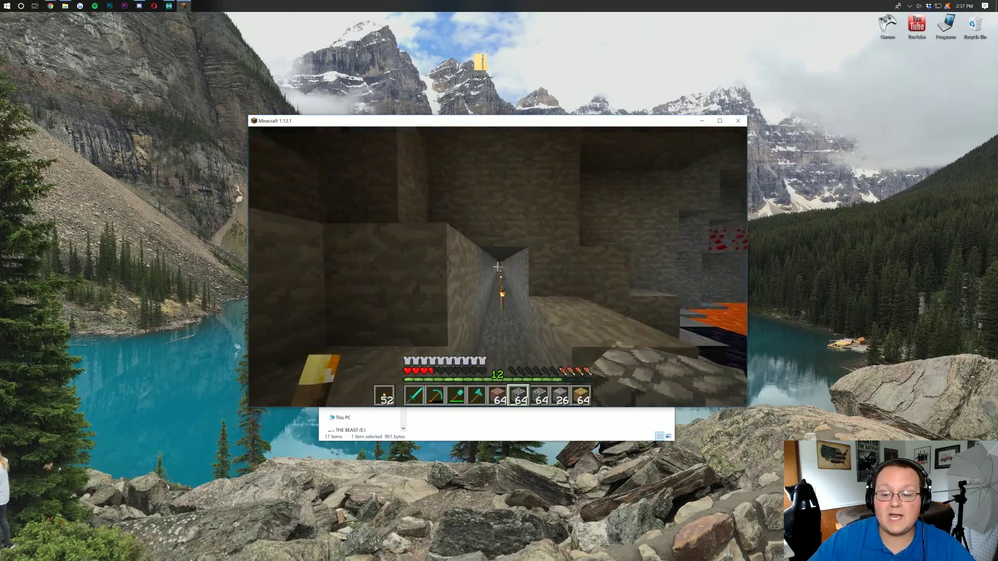
pyautogui.press('w')
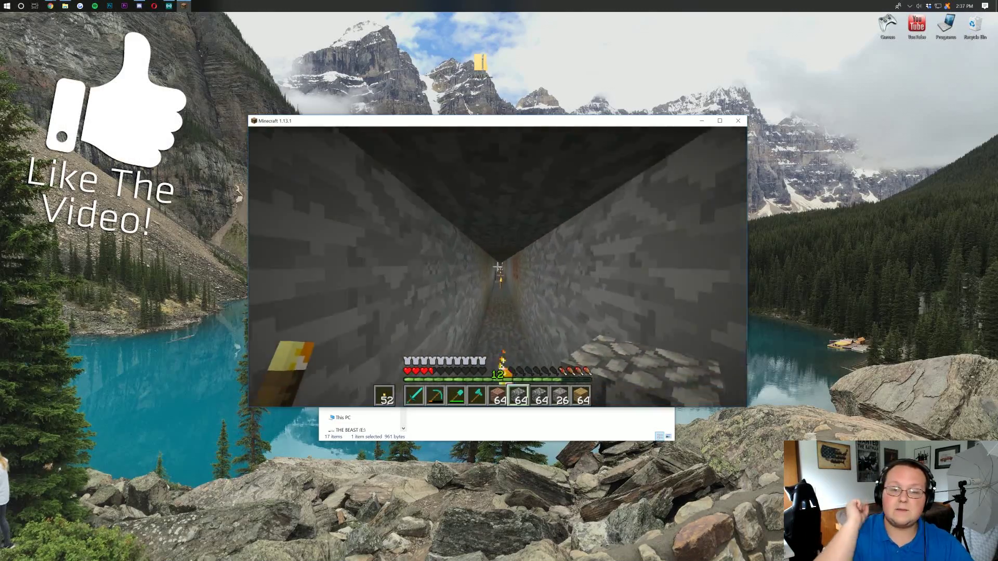
pyautogui.press('w')
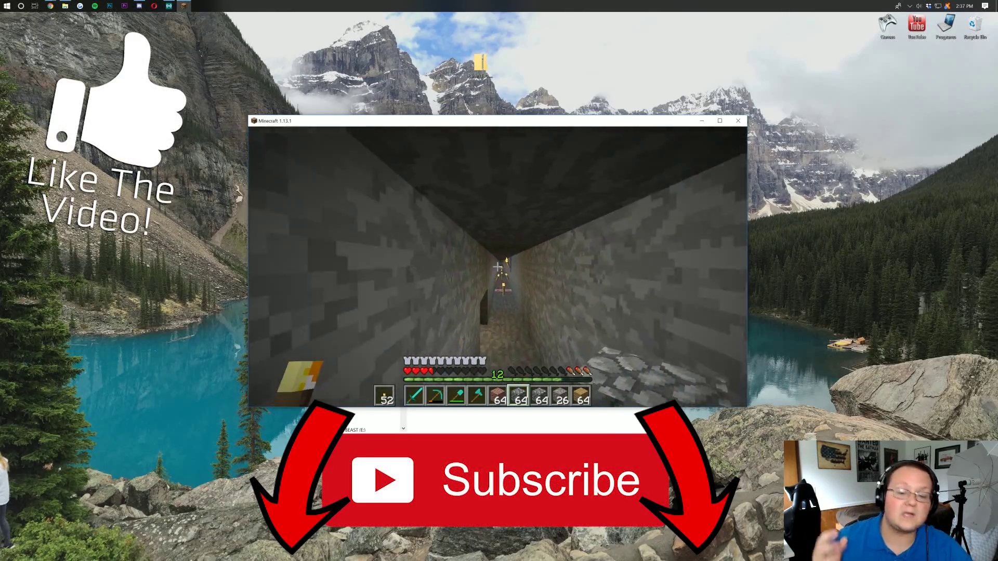